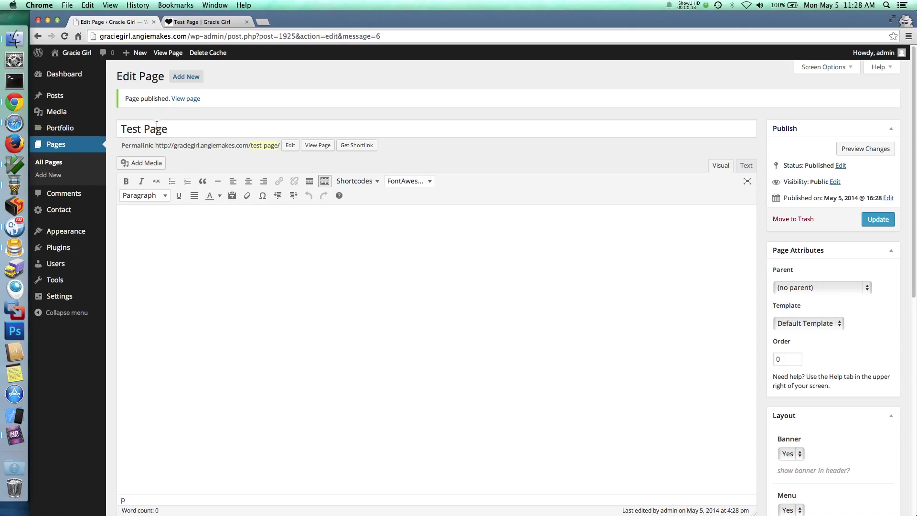
Step: View the published Test Page on the live site, examining its default layout with sidebar and comment form
{"action": "left_click", "coordinate": [191, 22]}
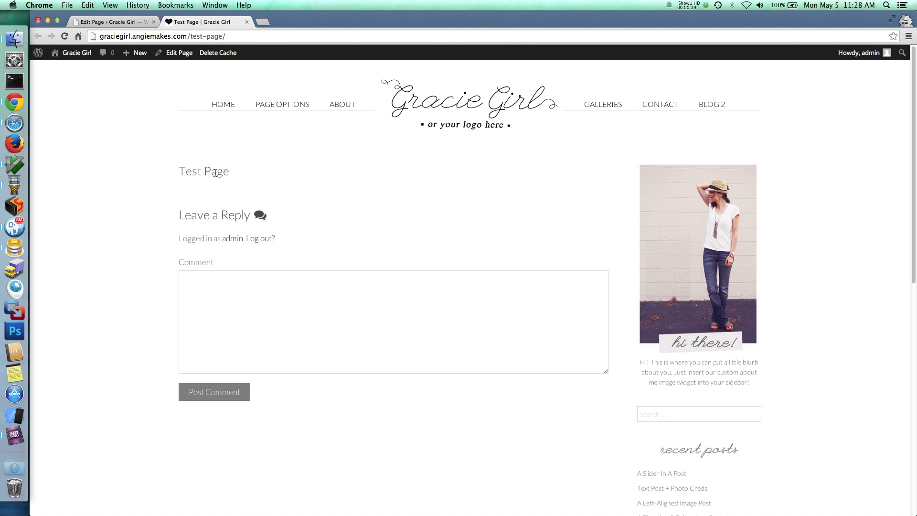
{"action": "scroll", "coordinate": [683, 252], "scroll_direction": "down", "scroll_amount": 5}
{"action": "scroll", "coordinate": [686, 256], "scroll_direction": "up", "scroll_amount": 5}
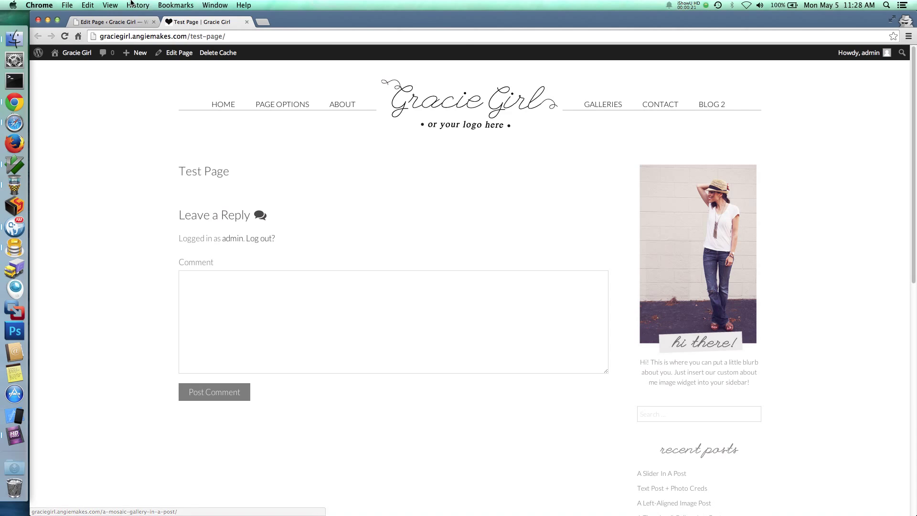
Step: Set the Test Page's Sidebar layout option to No in the page editor and update the page
{"action": "left_click", "coordinate": [111, 27]}
{"action": "scroll", "coordinate": [765, 305], "scroll_direction": "down", "scroll_amount": 4}
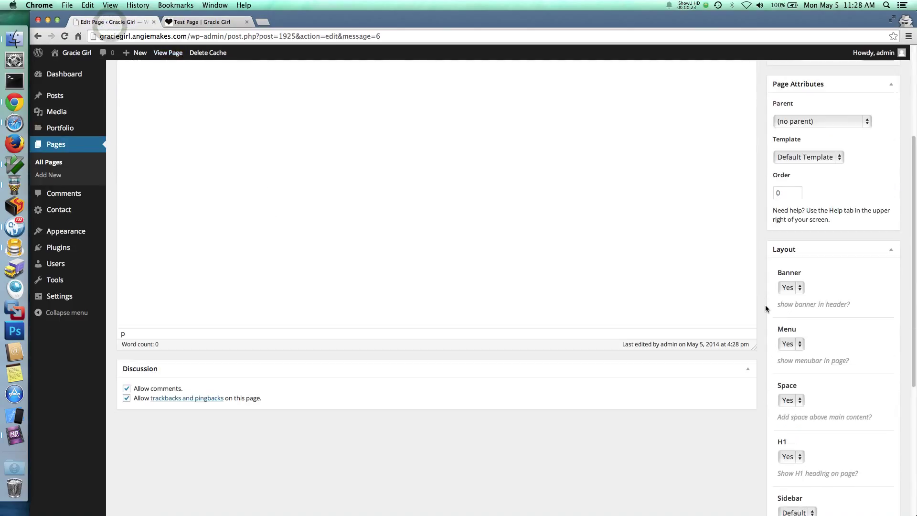
{"action": "scroll", "coordinate": [765, 305], "scroll_direction": "down", "scroll_amount": 2}
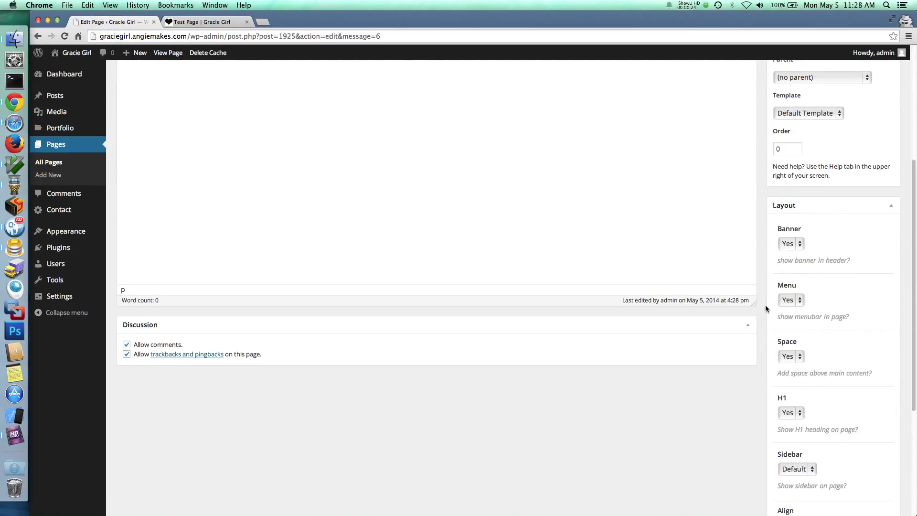
{"action": "left_click", "coordinate": [800, 468]}
{"action": "left_click", "coordinate": [795, 481]}
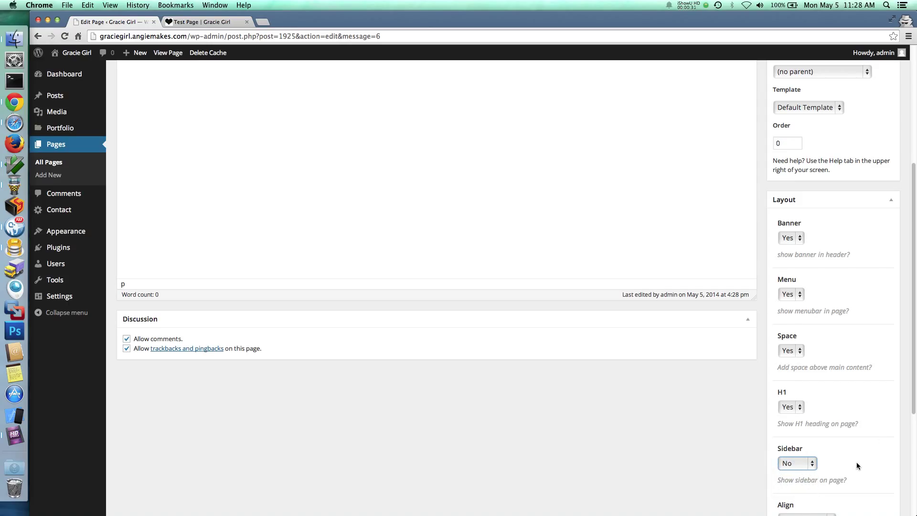
{"action": "scroll", "coordinate": [856, 463], "scroll_direction": "up", "scroll_amount": 3}
{"action": "scroll", "coordinate": [857, 466], "scroll_direction": "up", "scroll_amount": 2}
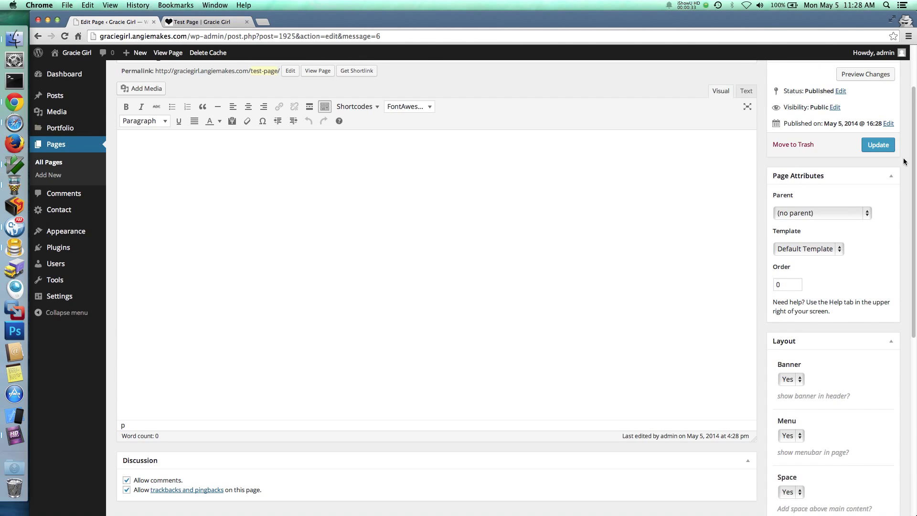
{"action": "left_click", "coordinate": [877, 144]}
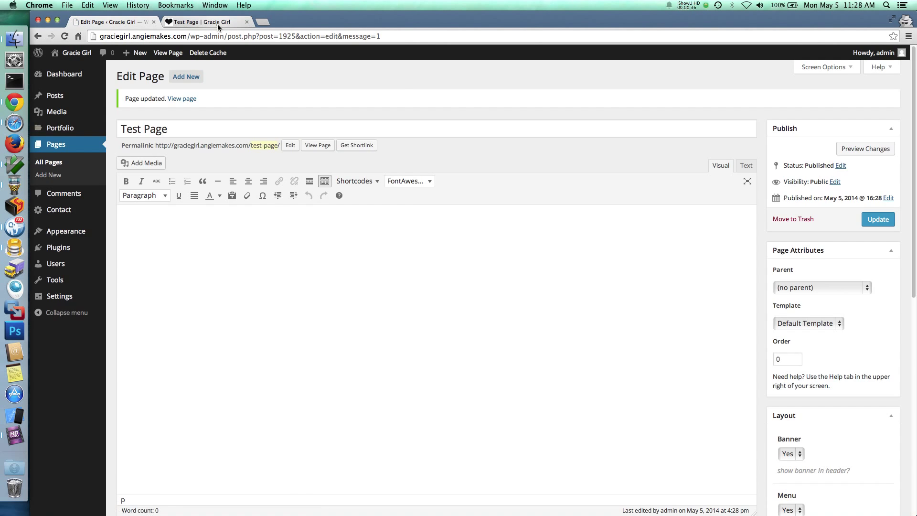
Step: Reload the live Test Page to check its width without the sidebar, and return to the page editor
{"action": "left_click", "coordinate": [217, 24]}
{"action": "key", "text": "super+r"}
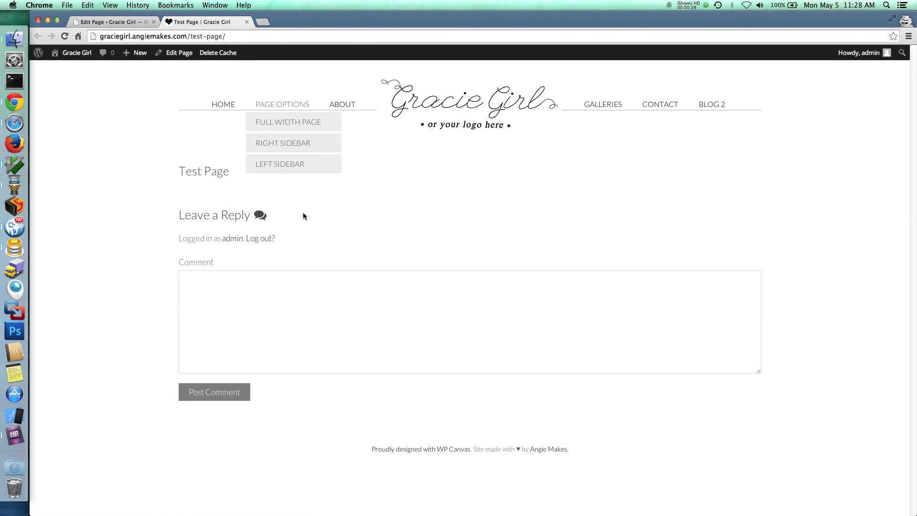
{"action": "left_click", "coordinate": [116, 22]}
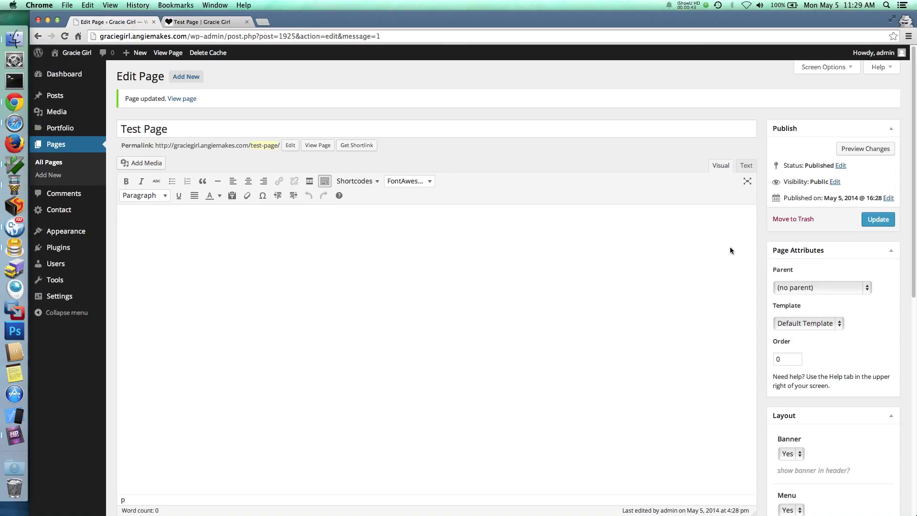
Step: Check in the editor's screen options whether the Discussion section is enabled
{"action": "scroll", "coordinate": [763, 237], "scroll_direction": "down", "scroll_amount": 5}
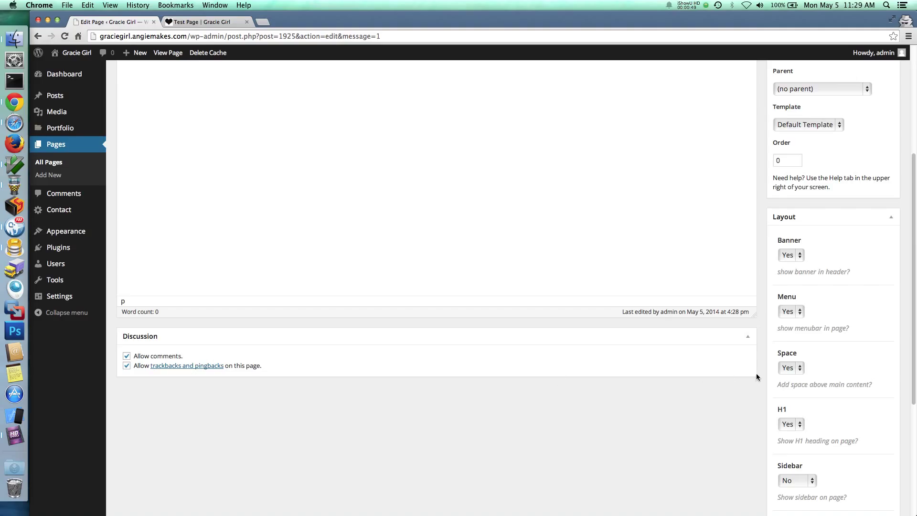
{"action": "scroll", "coordinate": [755, 377], "scroll_direction": "up", "scroll_amount": 5}
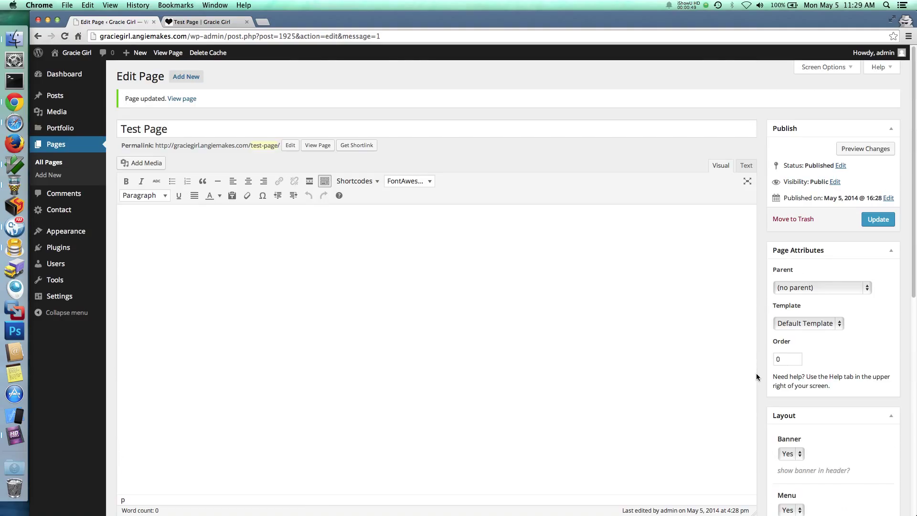
{"action": "left_click", "coordinate": [852, 71]}
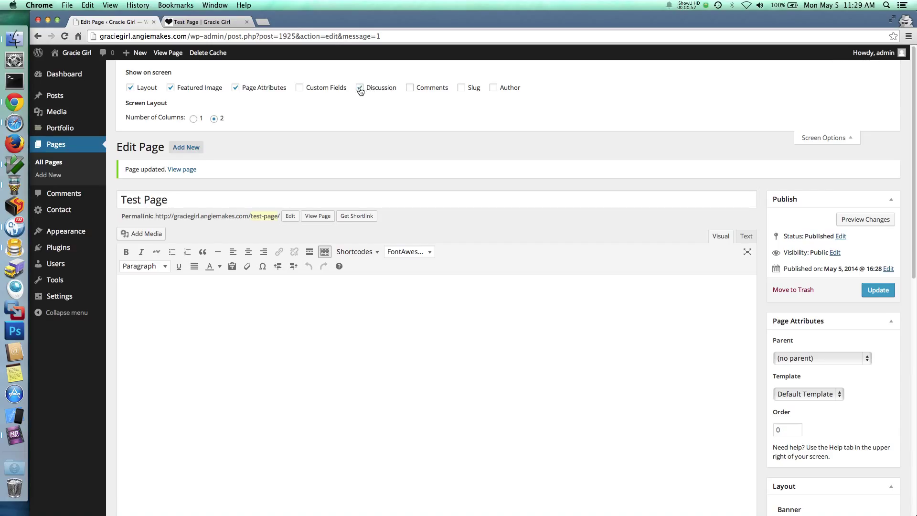
{"action": "left_click", "coordinate": [825, 137]}
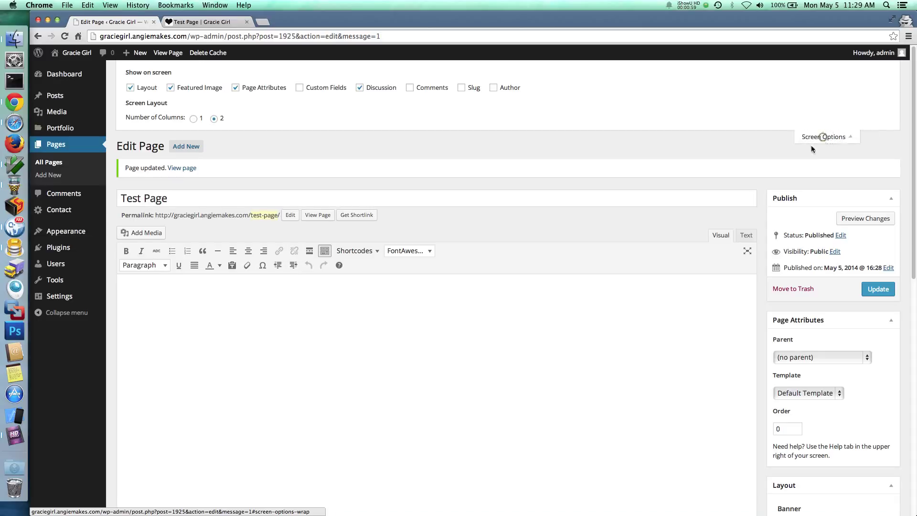
Step: Disallow comments, trackbacks and pingbacks on the Test Page and update the page
{"action": "scroll", "coordinate": [301, 380], "scroll_direction": "down", "scroll_amount": 7}
{"action": "scroll", "coordinate": [189, 290], "scroll_direction": "up", "scroll_amount": 3}
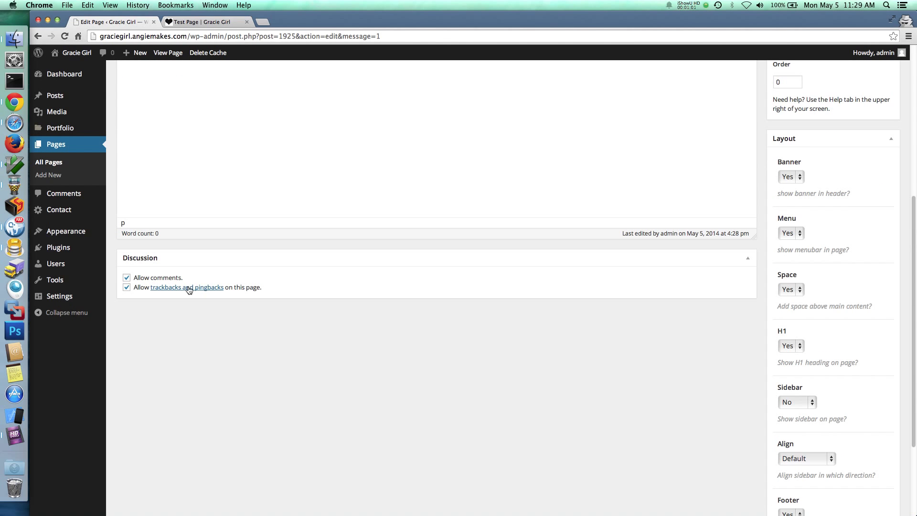
{"action": "left_click", "coordinate": [156, 278]}
{"action": "left_click", "coordinate": [139, 287]}
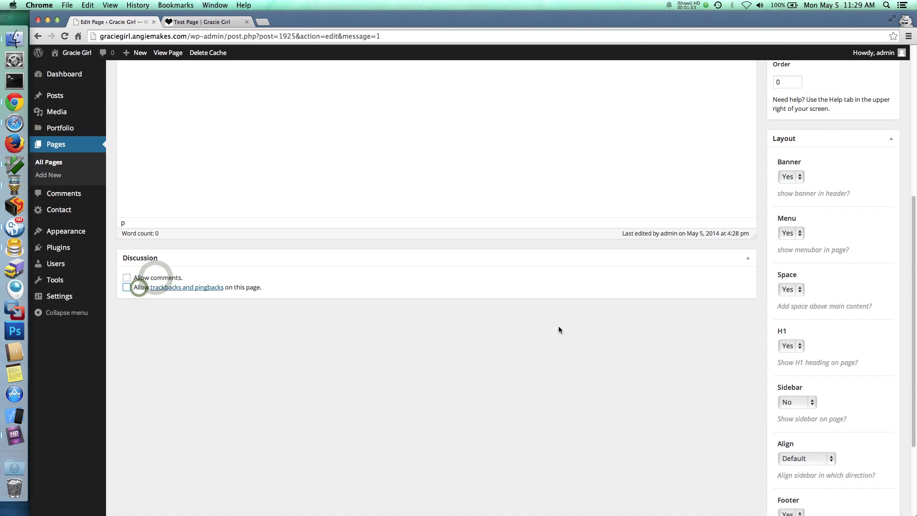
{"action": "scroll", "coordinate": [758, 308], "scroll_direction": "up", "scroll_amount": 10}
{"action": "left_click", "coordinate": [870, 221]}
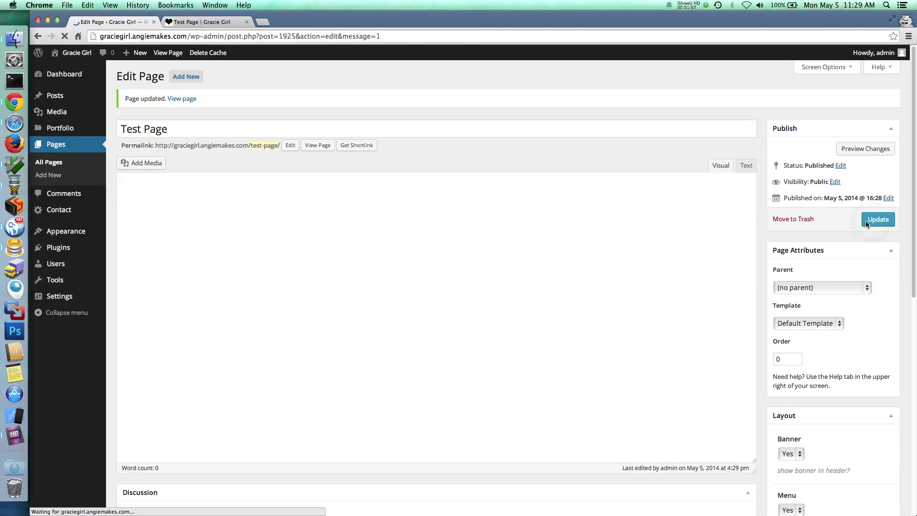
Step: Reload the live Test Page to check that the comment form is gone, and go back to the editor
{"action": "left_click", "coordinate": [204, 21]}
{"action": "key", "text": "super+r"}
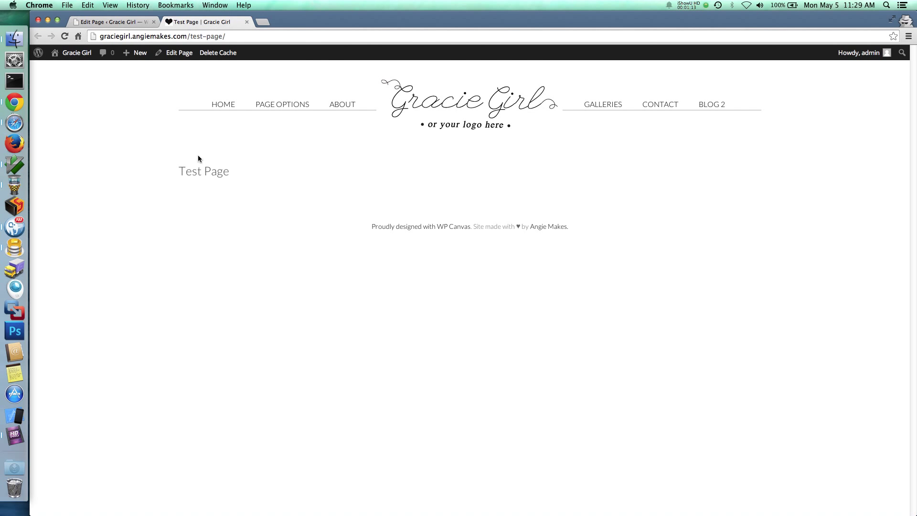
{"action": "left_click", "coordinate": [133, 22]}
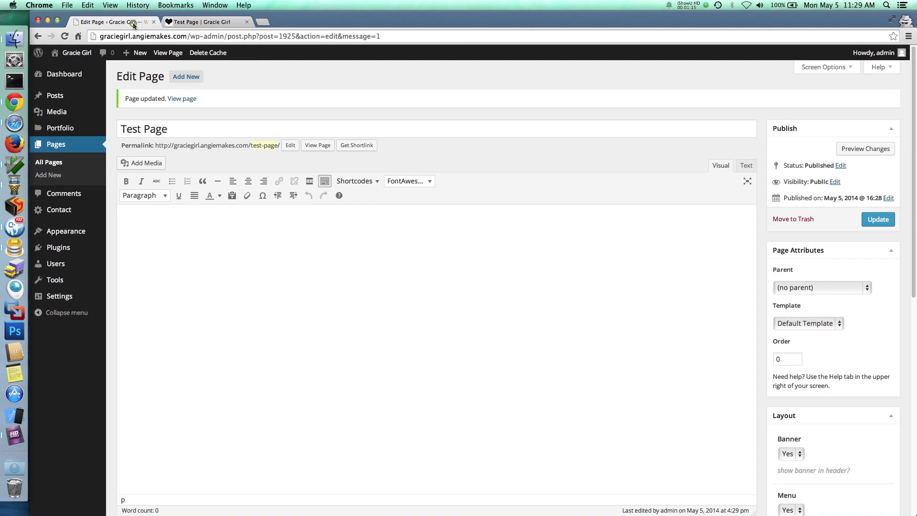
{"action": "left_click", "coordinate": [190, 273]}
{"action": "left_click", "coordinate": [365, 181]}
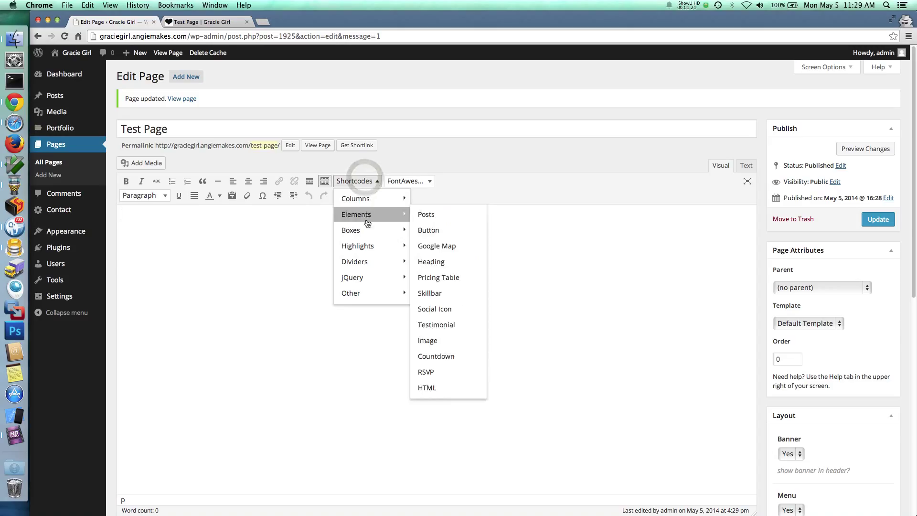
{"action": "mouse_move", "coordinate": [361, 189]}
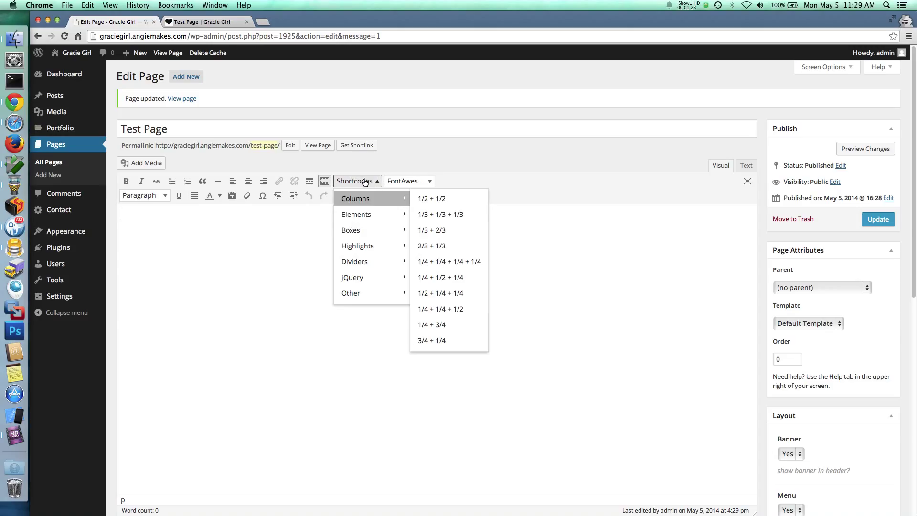
{"action": "left_click", "coordinate": [275, 251]}
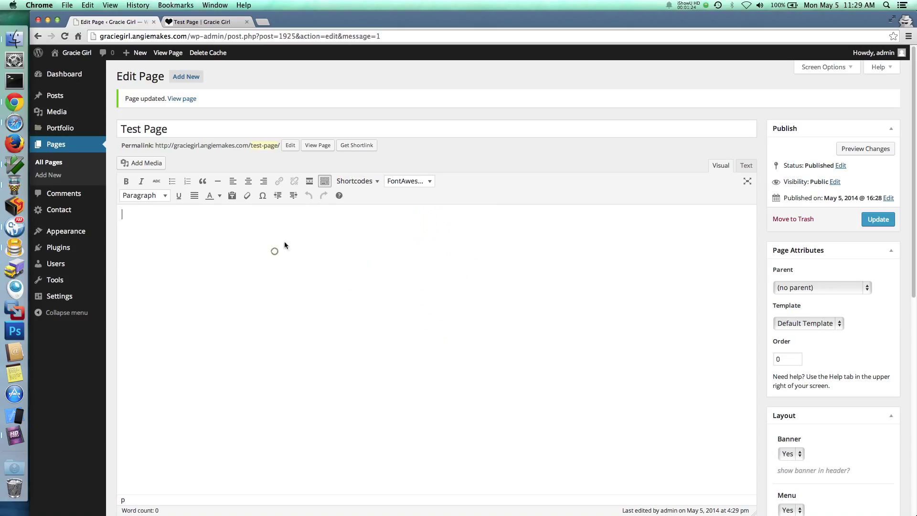
Step: Insert the Posts element shortcode into the empty page content and update the page
{"action": "left_click", "coordinate": [360, 183]}
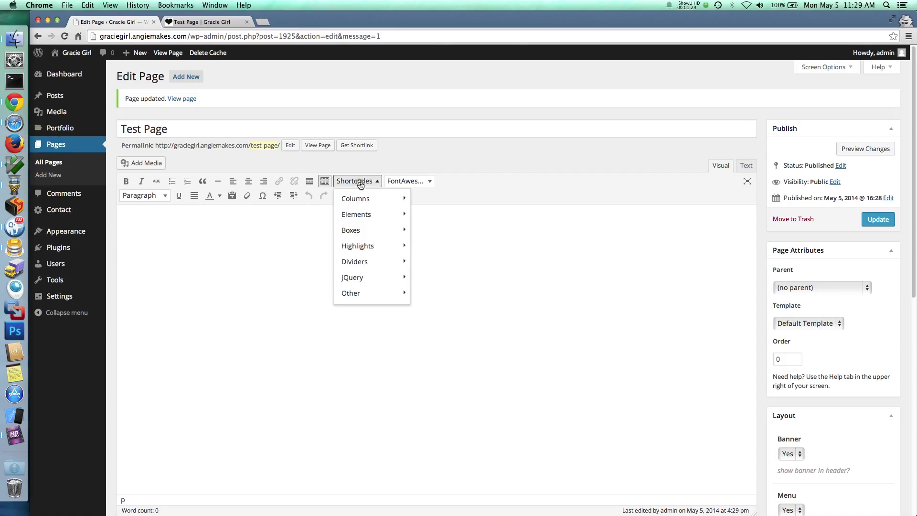
{"action": "mouse_move", "coordinate": [362, 245]}
{"action": "mouse_move", "coordinate": [365, 216]}
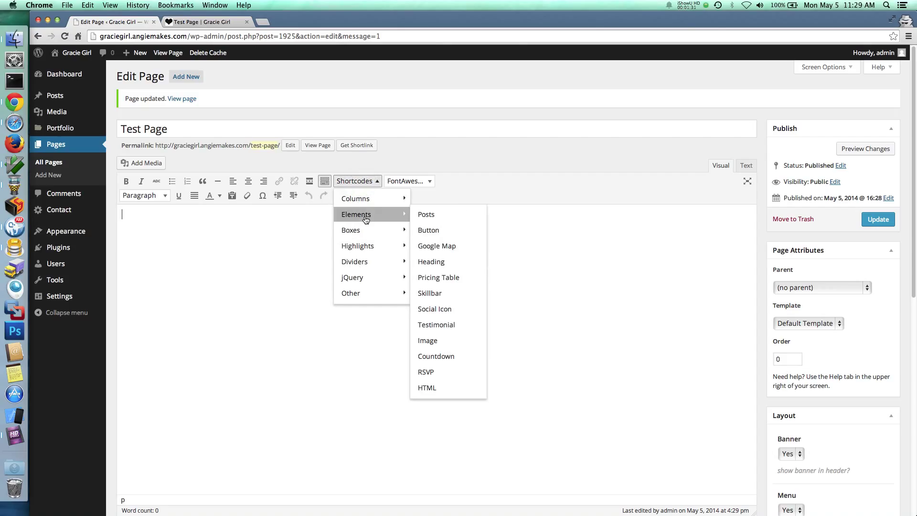
{"action": "left_click", "coordinate": [425, 221]}
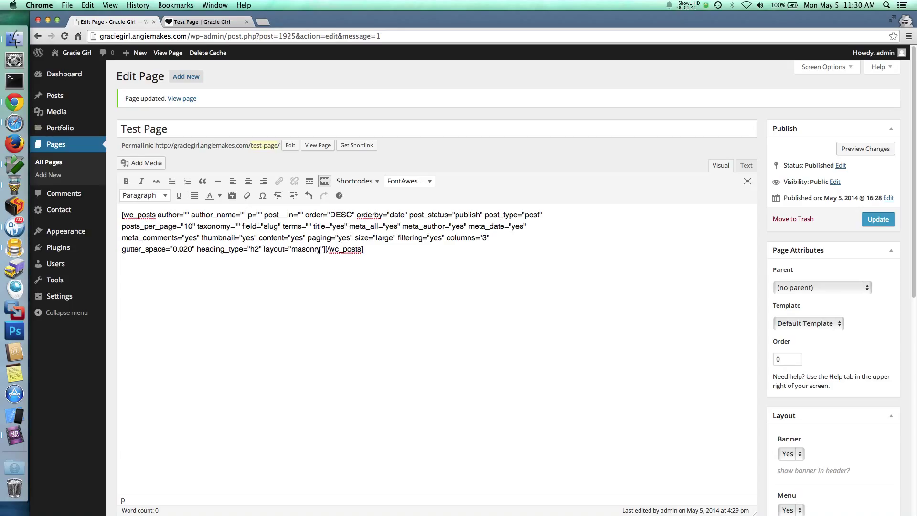
{"action": "left_click", "coordinate": [878, 219]}
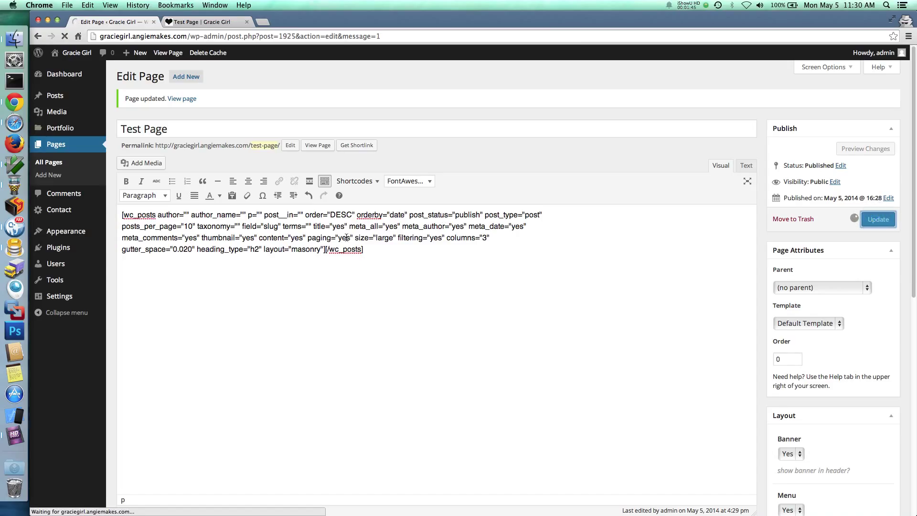
Step: Reload the live Test Page and examine the tiled posts, their meta details and the pagination below them
{"action": "left_click", "coordinate": [190, 22]}
{"action": "key", "text": "super+r"}
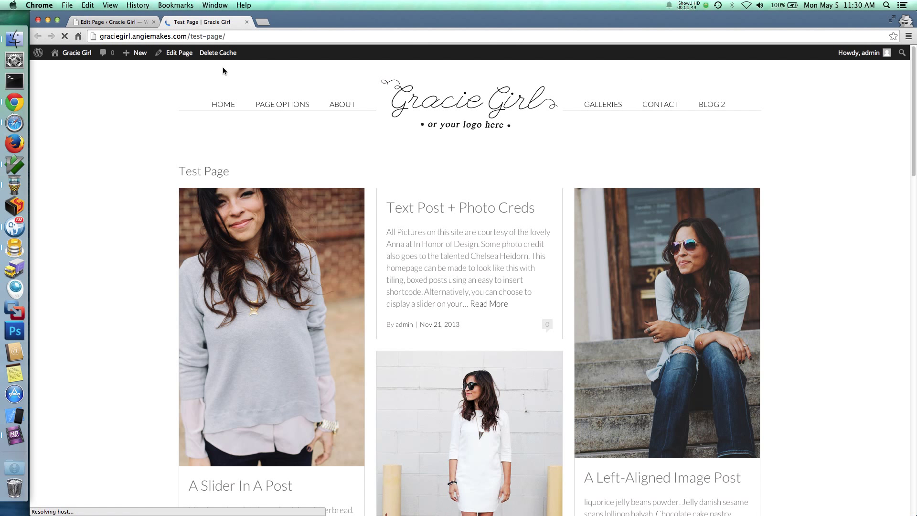
{"action": "scroll", "coordinate": [879, 256], "scroll_direction": "down", "scroll_amount": 3}
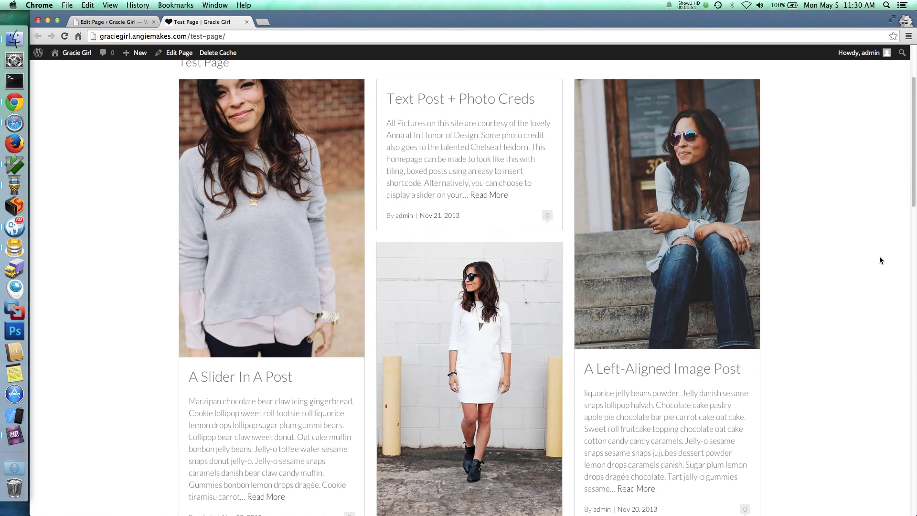
{"action": "scroll", "coordinate": [879, 256], "scroll_direction": "up", "scroll_amount": 3}
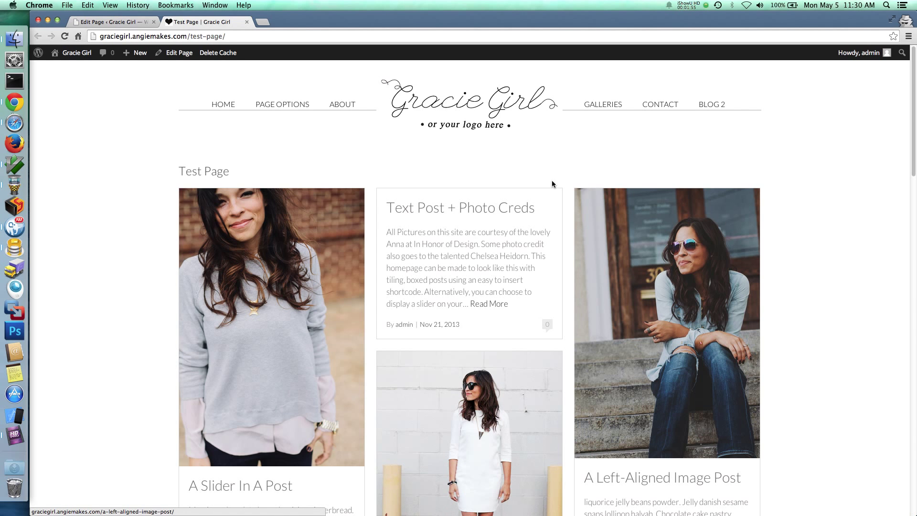
{"action": "scroll", "coordinate": [487, 268], "scroll_direction": "down", "scroll_amount": 2}
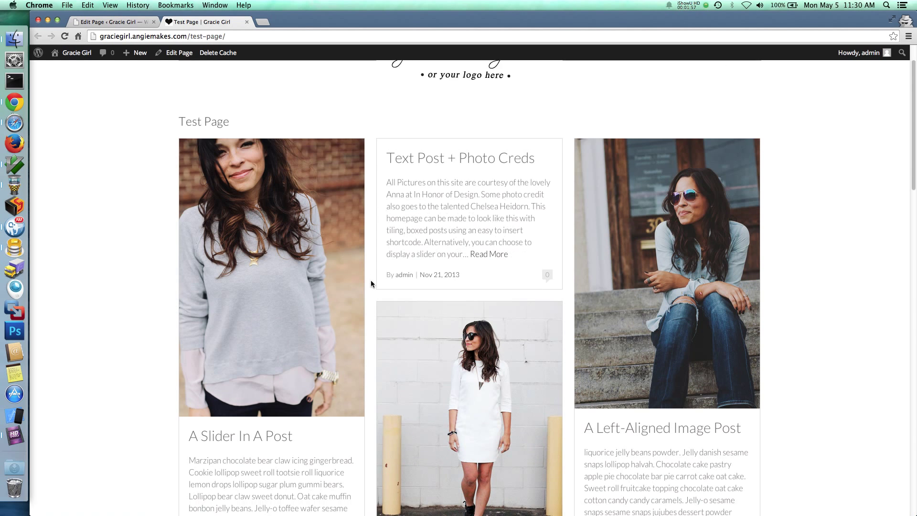
{"action": "scroll", "coordinate": [371, 282], "scroll_direction": "down", "scroll_amount": 1}
{"action": "scroll", "coordinate": [256, 216], "scroll_direction": "down", "scroll_amount": 4}
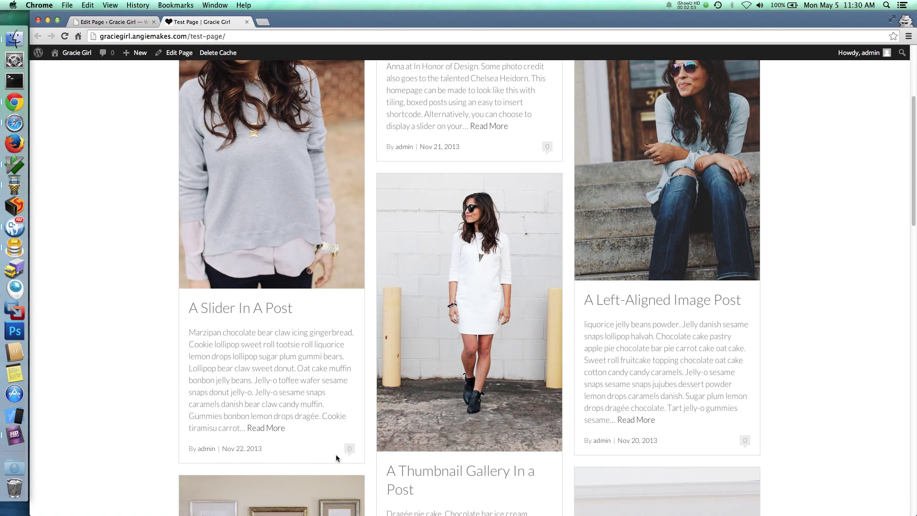
{"action": "scroll", "coordinate": [336, 454], "scroll_direction": "down", "scroll_amount": 20}
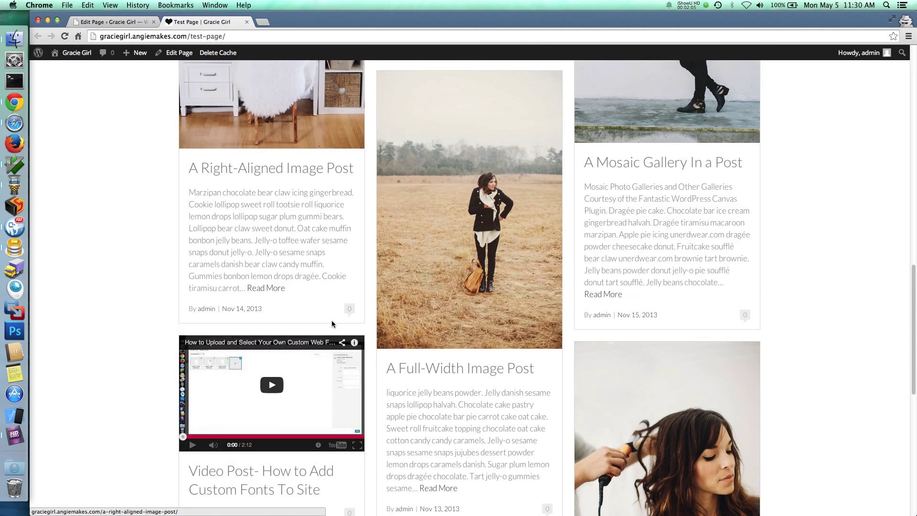
{"action": "scroll", "coordinate": [331, 321], "scroll_direction": "down", "scroll_amount": 15}
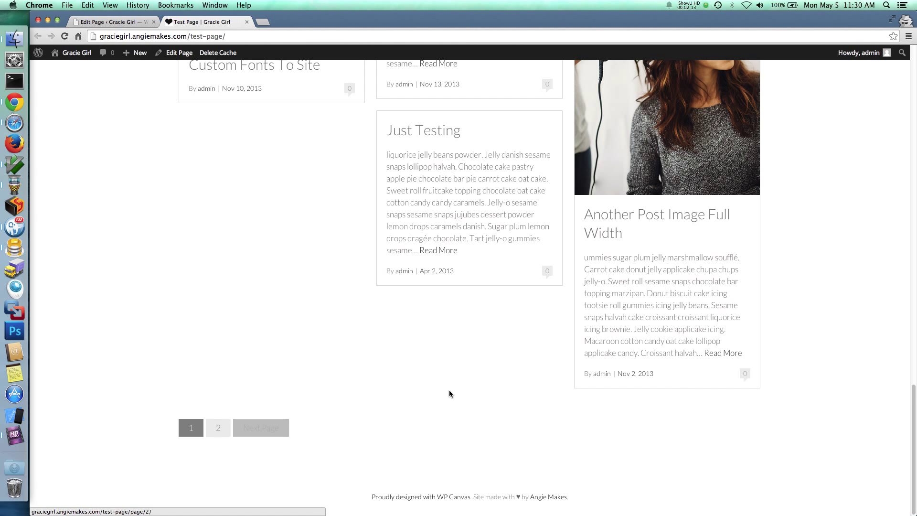
{"action": "scroll", "coordinate": [448, 403], "scroll_direction": "up", "scroll_amount": 20}
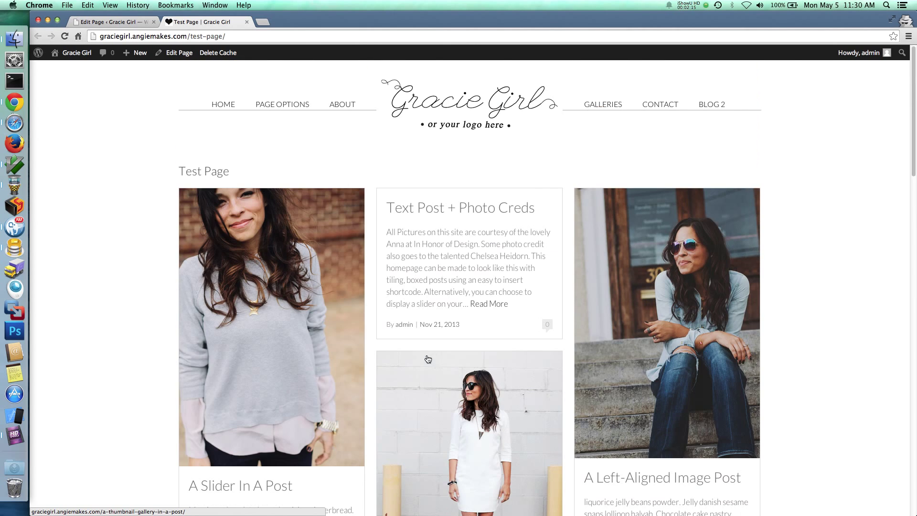
Step: Return to the page editor, set the Posts shortcode's columns to 4, and review its meta_all, posts_per_page and post_type attributes
{"action": "left_click", "coordinate": [114, 22]}
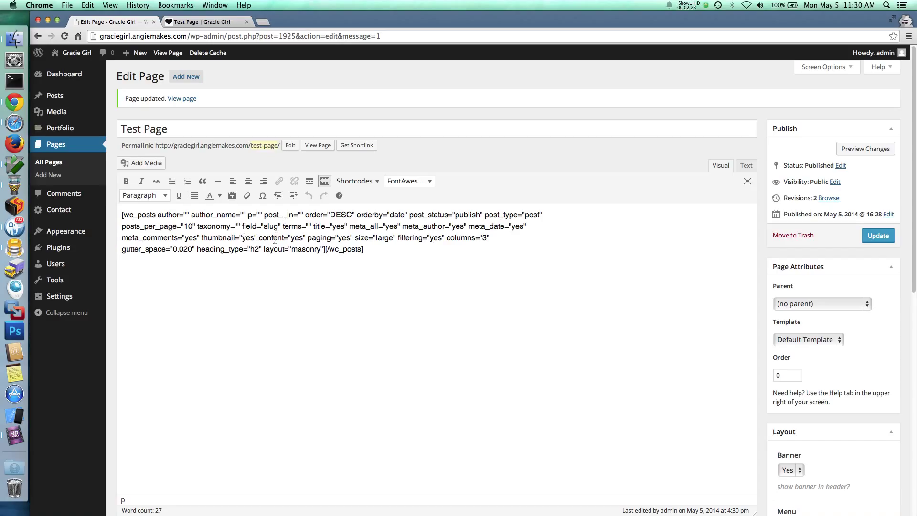
{"action": "double_click", "coordinate": [485, 238]}
{"action": "double_click", "coordinate": [395, 226]}
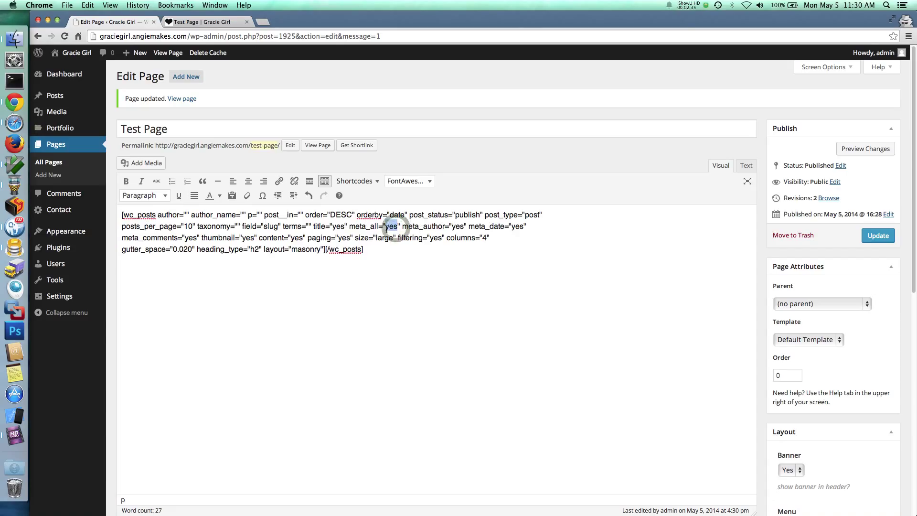
{"action": "left_click", "coordinate": [190, 226]}
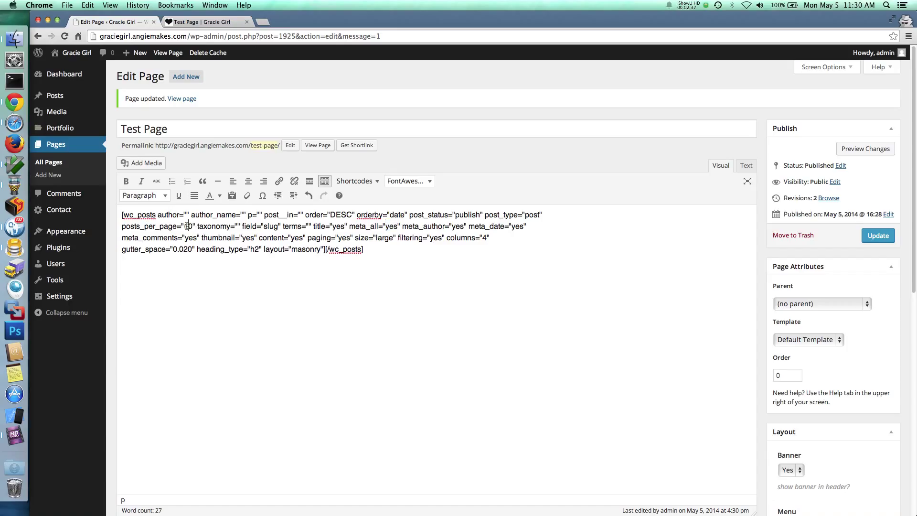
{"action": "double_click", "coordinate": [189, 226]}
{"action": "left_click", "coordinate": [530, 215]}
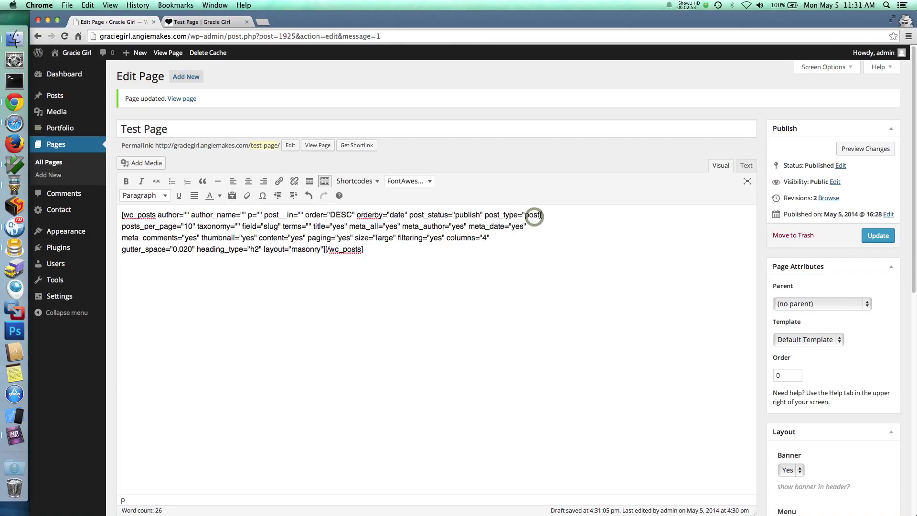
{"action": "double_click", "coordinate": [539, 215]}
Step: Set the Posts shortcode's gutter_space to 0.010 and update the page
{"action": "left_click", "coordinate": [184, 249]}
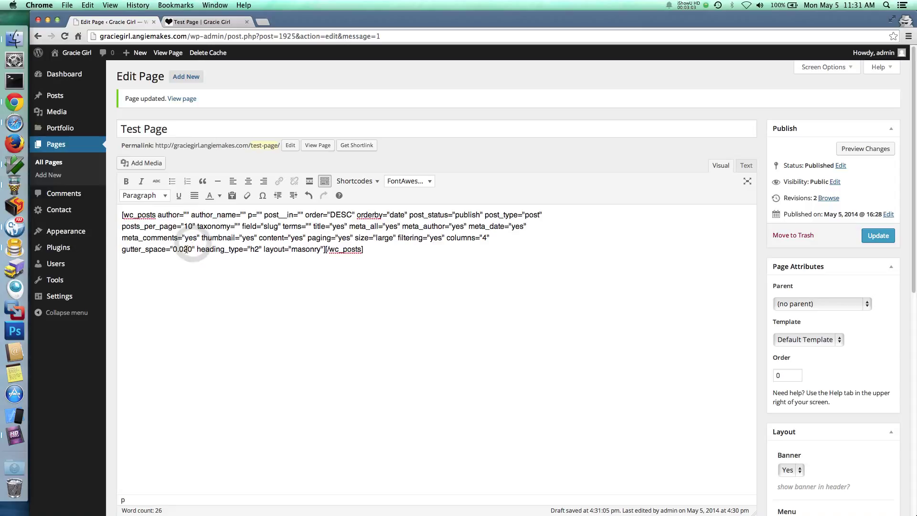
{"action": "left_click_drag", "start_coordinate": [184, 249], "coordinate": [190, 249]}
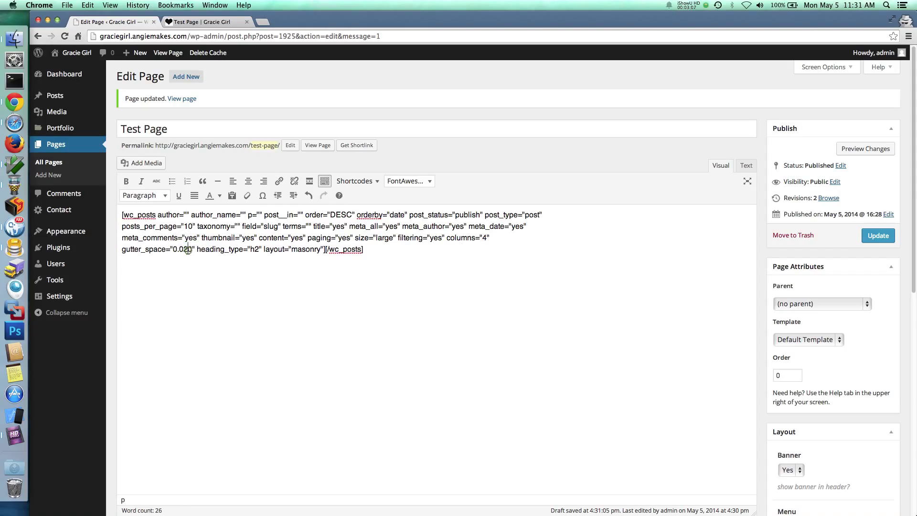
{"action": "type", "text": "1"}
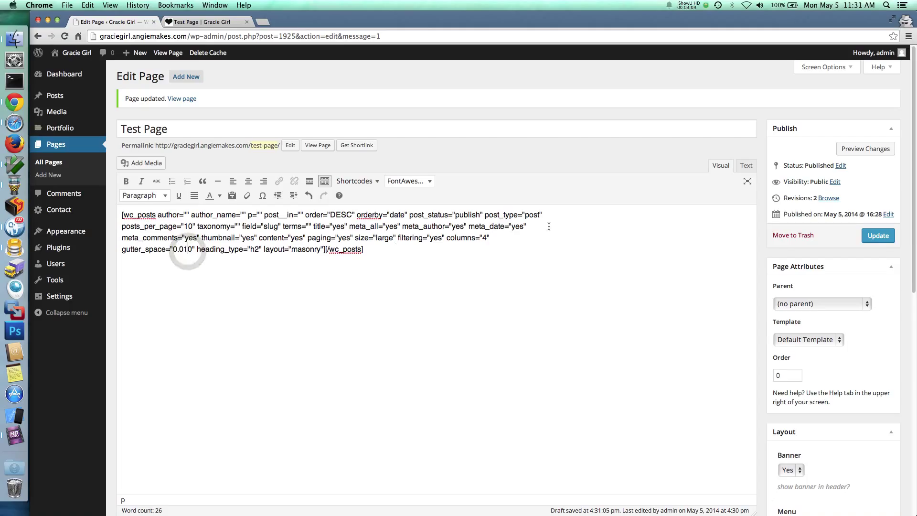
{"action": "left_click", "coordinate": [878, 236]}
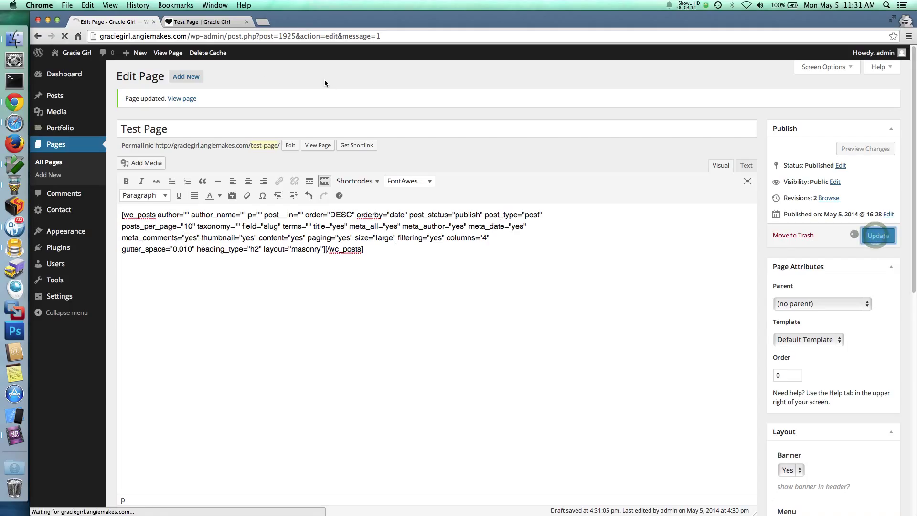
Step: Reload the live Test Page and examine the column layout and the spacing between the tiled posts
{"action": "left_click", "coordinate": [221, 22]}
{"action": "key", "text": "super+r"}
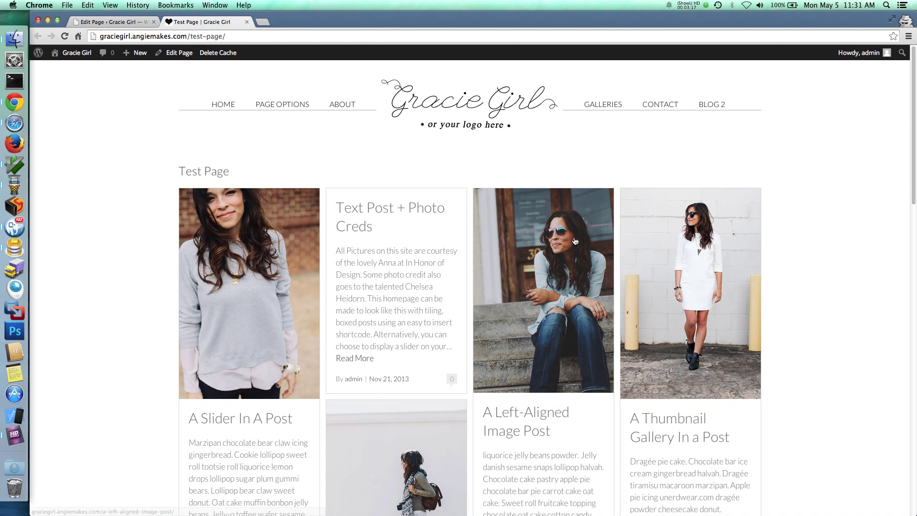
{"action": "scroll", "coordinate": [331, 222], "scroll_direction": "down", "scroll_amount": 5}
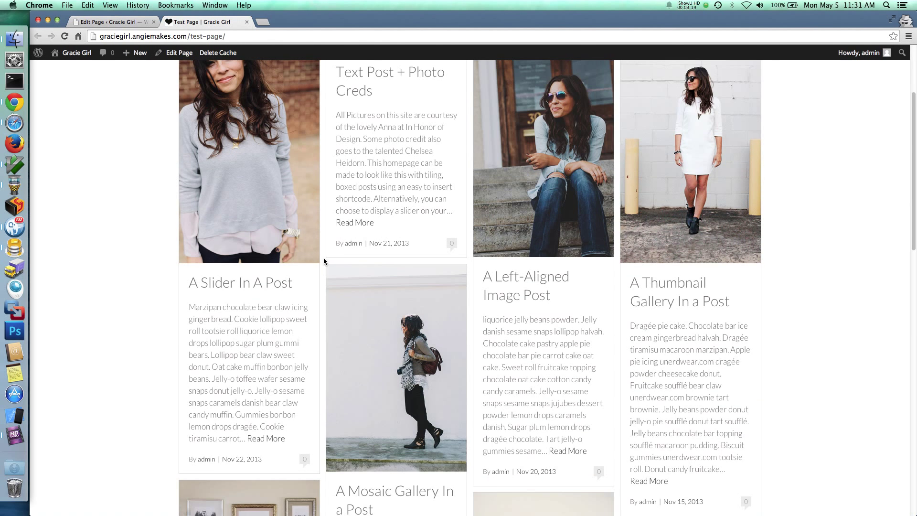
{"action": "scroll", "coordinate": [473, 334], "scroll_direction": "down", "scroll_amount": 3}
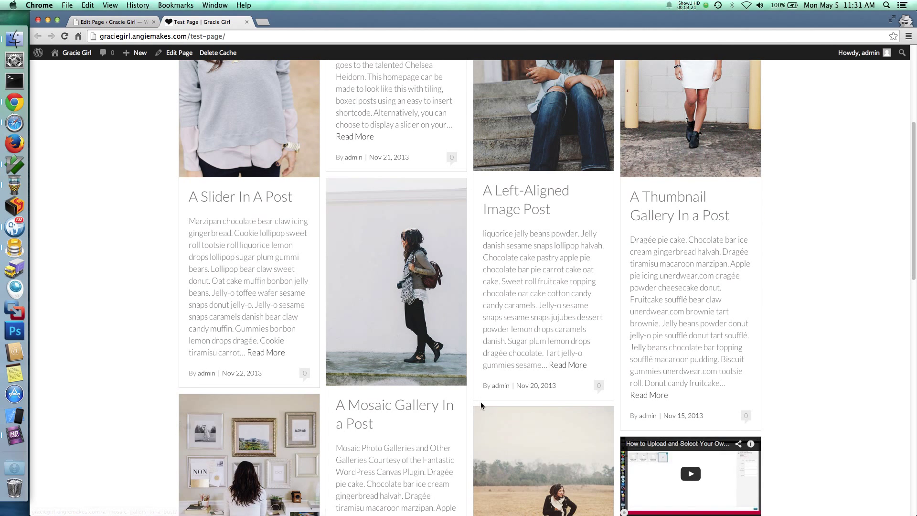
{"action": "scroll", "coordinate": [605, 312], "scroll_direction": "up", "scroll_amount": 1}
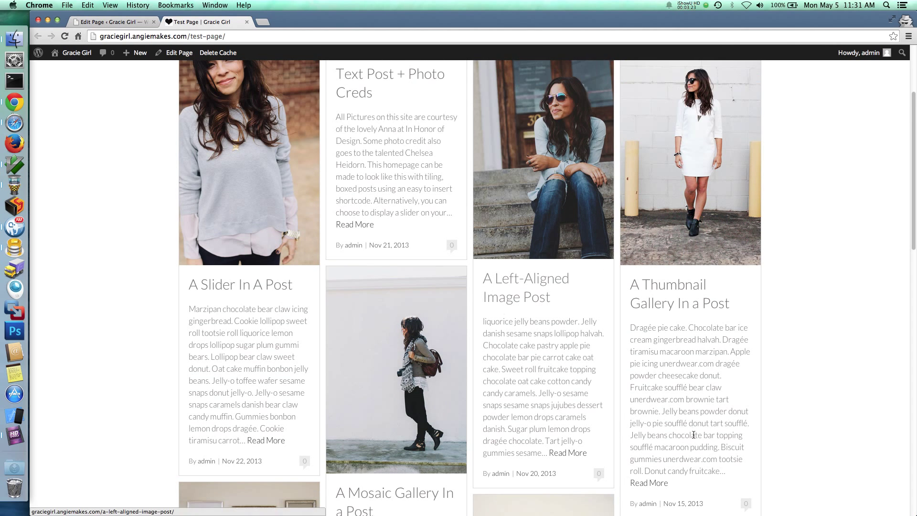
{"action": "scroll", "coordinate": [654, 440], "scroll_direction": "down", "scroll_amount": 5}
{"action": "scroll", "coordinate": [654, 440], "scroll_direction": "down", "scroll_amount": 15}
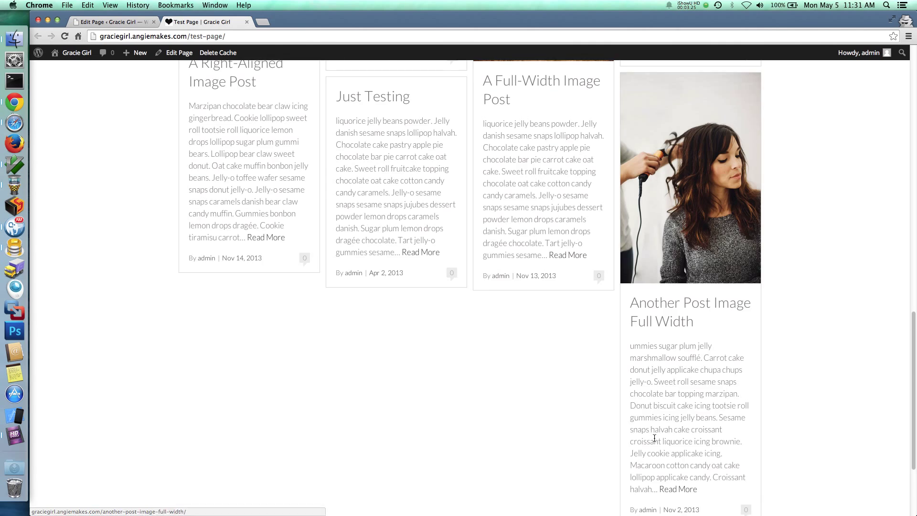
{"action": "scroll", "coordinate": [654, 437], "scroll_direction": "up", "scroll_amount": 15}
{"action": "scroll", "coordinate": [655, 441], "scroll_direction": "up", "scroll_amount": 10}
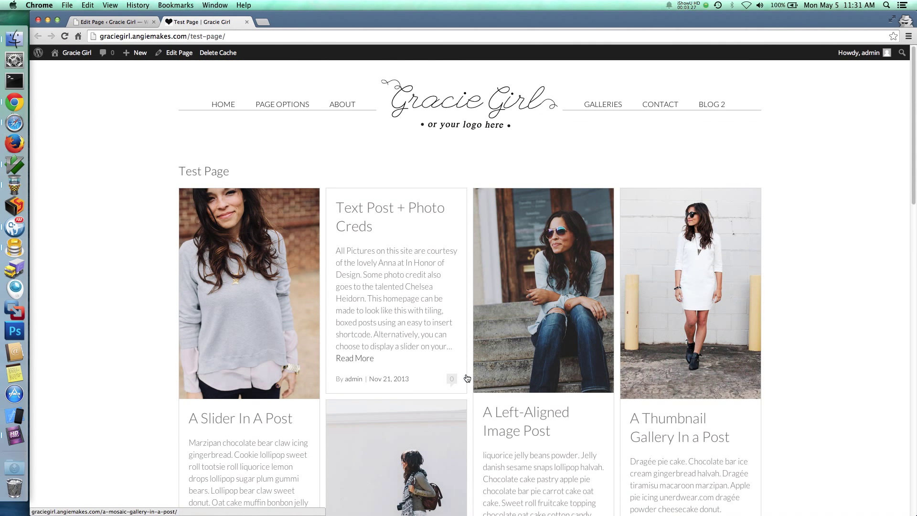
Step: Back in the page editor, set the shortcode's gutter_space to 0.020 and columns to 3, and update the page
{"action": "left_click", "coordinate": [118, 22]}
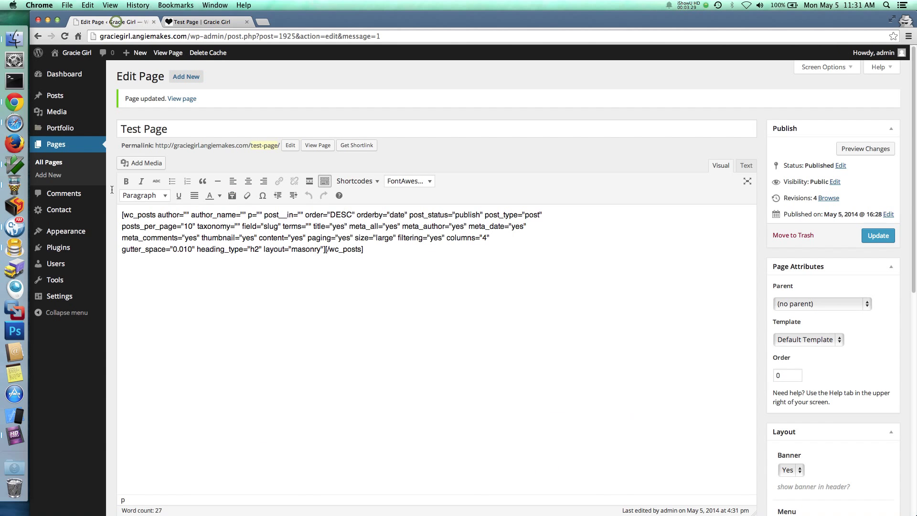
{"action": "key", "text": "BackSpace"}
{"action": "type", "text": "2"}
{"action": "left_click", "coordinate": [485, 238]}
{"action": "key", "text": "BackSpace"}
{"action": "type", "text": "3"}
{"action": "left_click", "coordinate": [878, 236]}
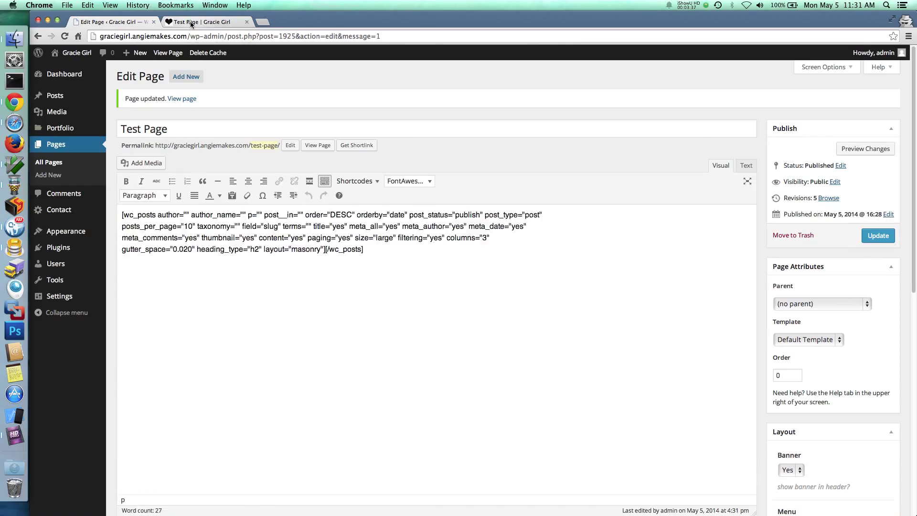
Step: Reload the live Test Page to check the three-column layout, and go back to the editor
{"action": "left_click", "coordinate": [191, 23]}
{"action": "key", "text": "super+r"}
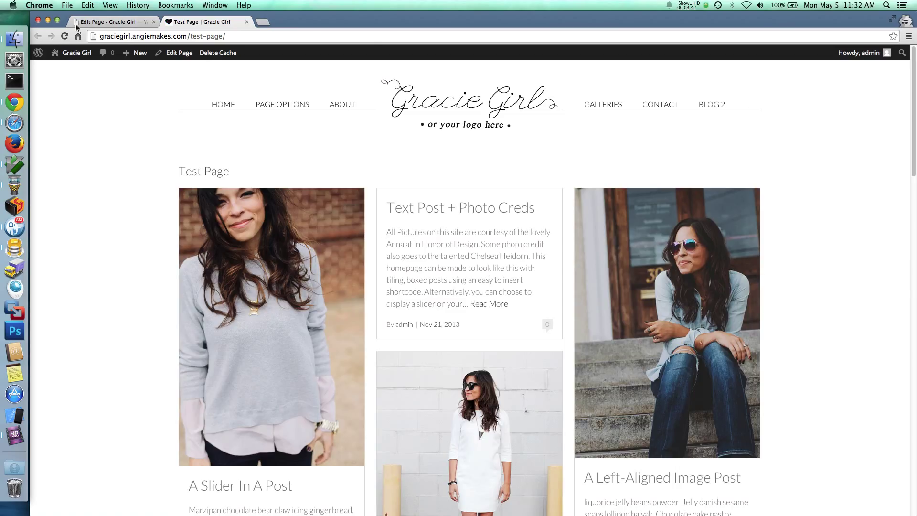
{"action": "left_click", "coordinate": [77, 24]}
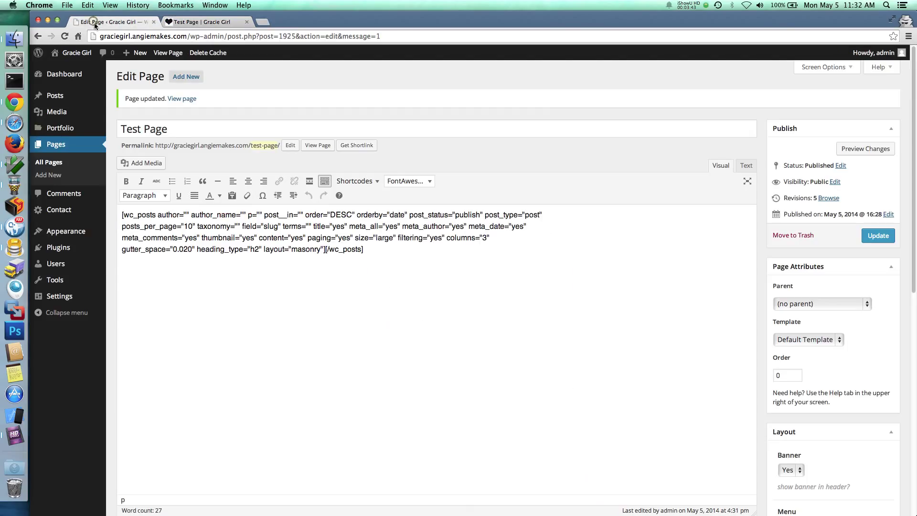
Step: Open the Reading settings in a new tab and view the pages available as the static front page, keeping the current choice
{"action": "mouse_move", "coordinate": [72, 299]}
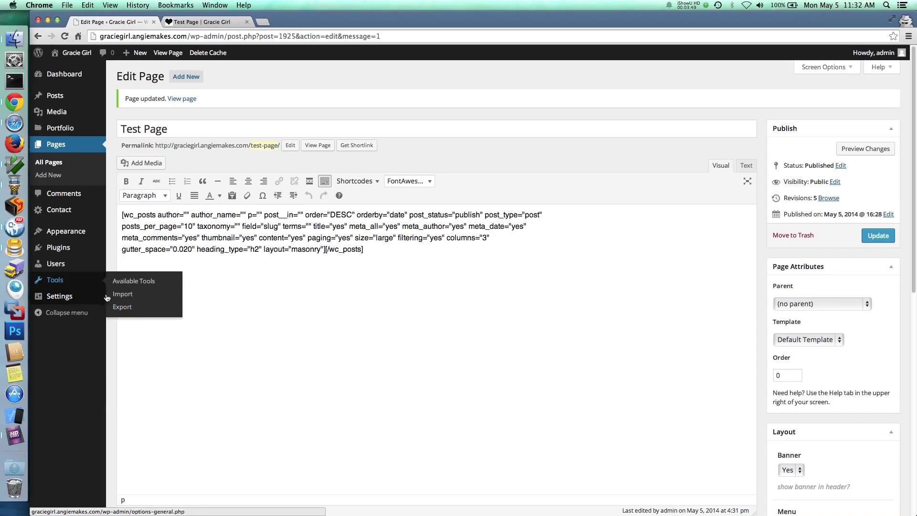
{"action": "left_click", "coordinate": [141, 325]}
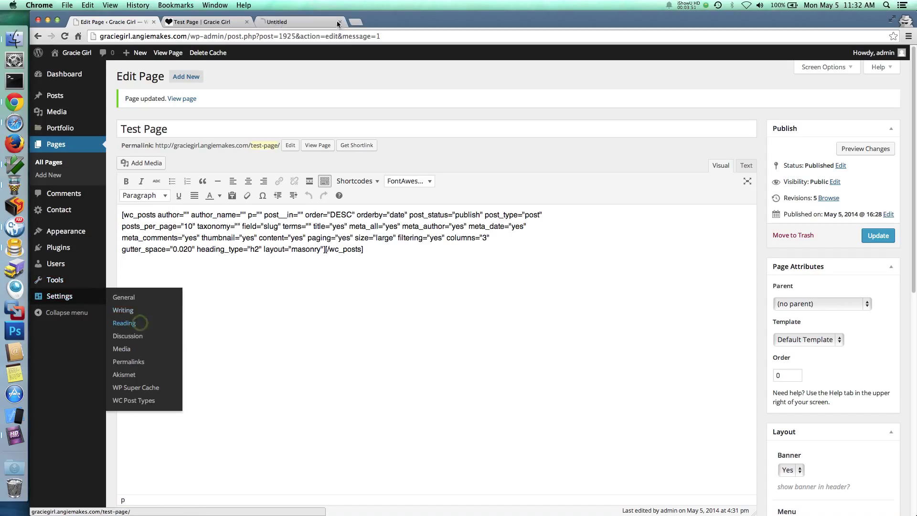
{"action": "left_click", "coordinate": [301, 23]}
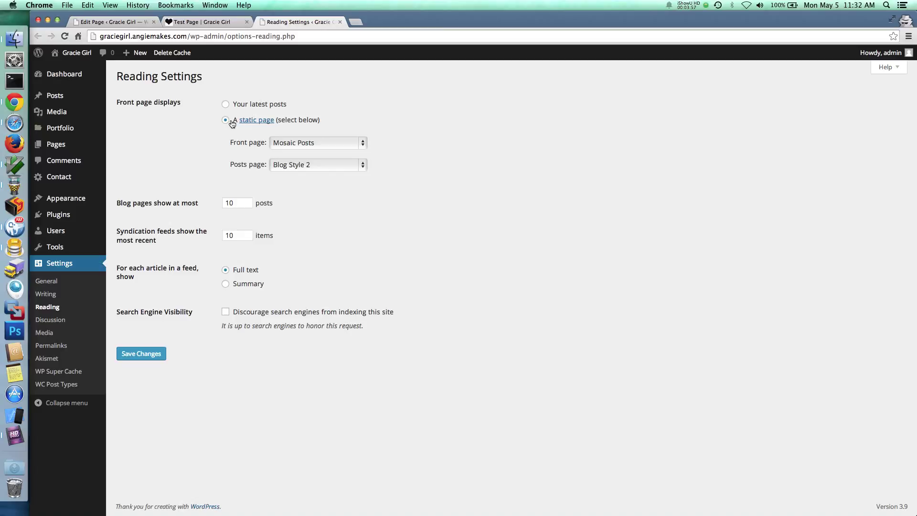
{"action": "left_click", "coordinate": [294, 143]}
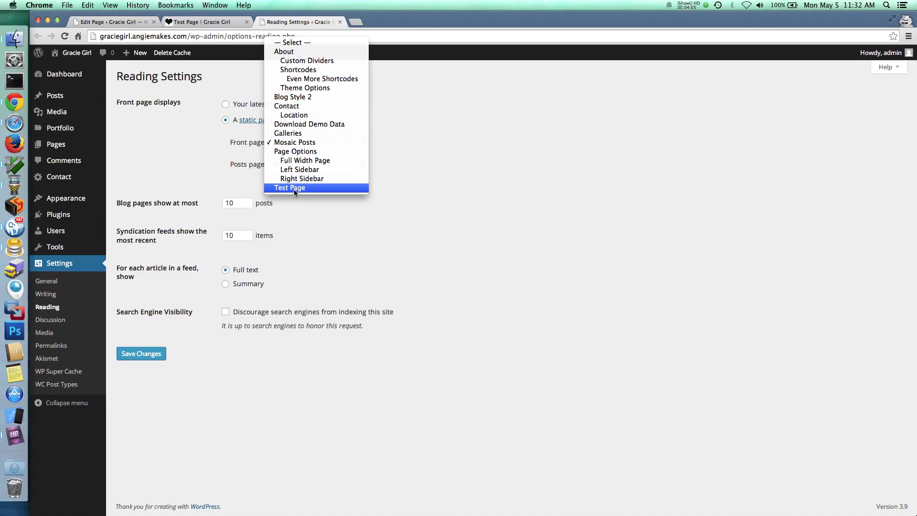
{"action": "left_click", "coordinate": [212, 163]}
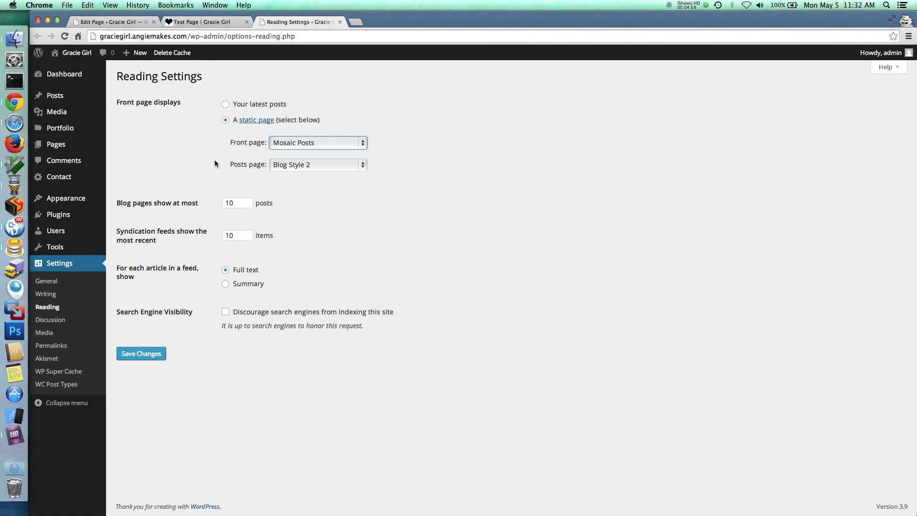
Step: Return to the live Test Page and look through the tiled posts down the page
{"action": "left_click", "coordinate": [182, 22]}
{"action": "scroll", "coordinate": [316, 213], "scroll_direction": "down", "scroll_amount": 2}
{"action": "scroll", "coordinate": [317, 213], "scroll_direction": "down", "scroll_amount": 7}
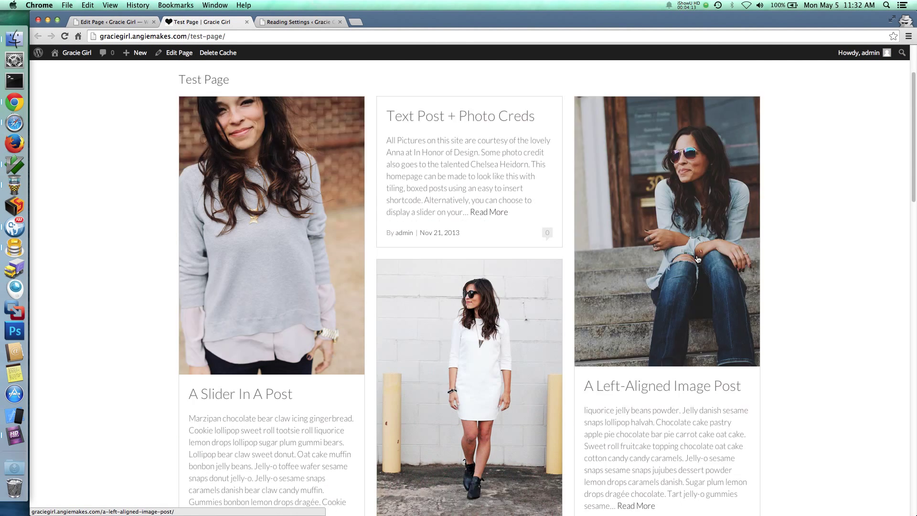
{"action": "scroll", "coordinate": [537, 392], "scroll_direction": "down", "scroll_amount": 5}
{"action": "scroll", "coordinate": [537, 392], "scroll_direction": "down", "scroll_amount": 5}
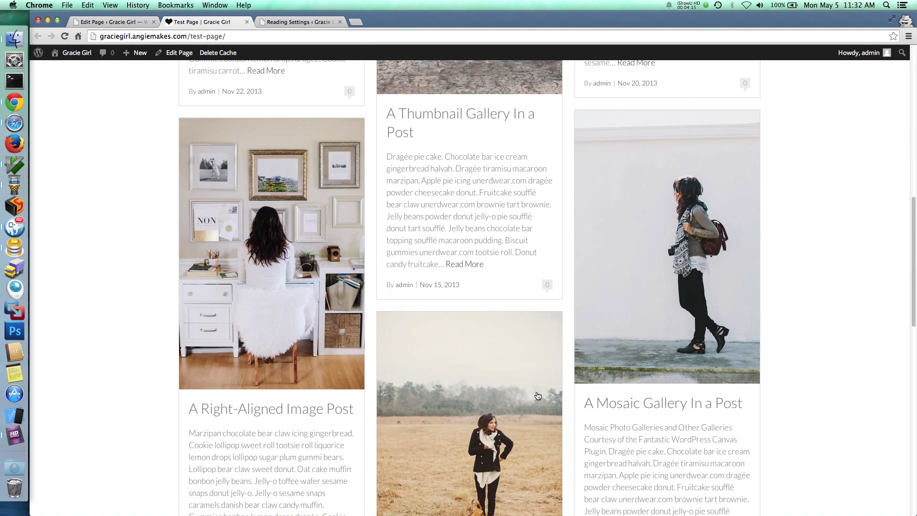